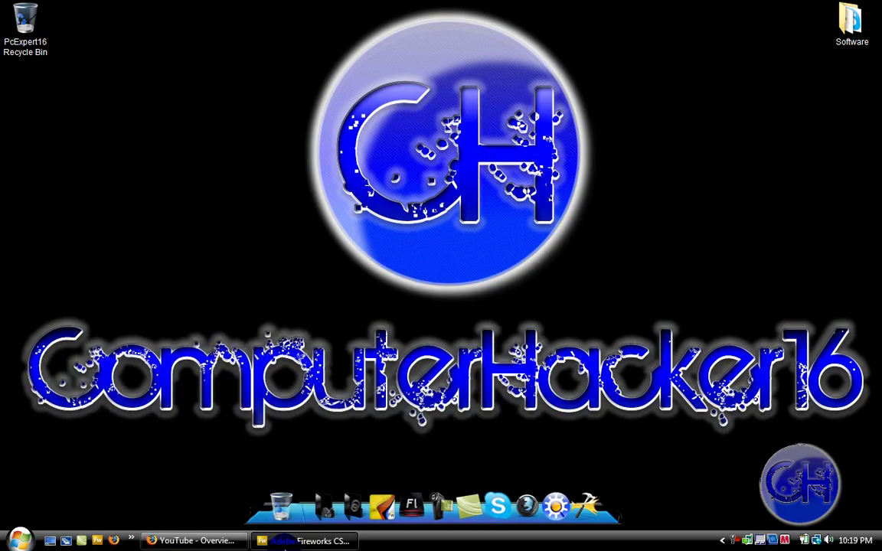
# Bring the finished 'new logo' example to the front, glance at the desktop, then start a new document
pyautogui.click(283, 541)
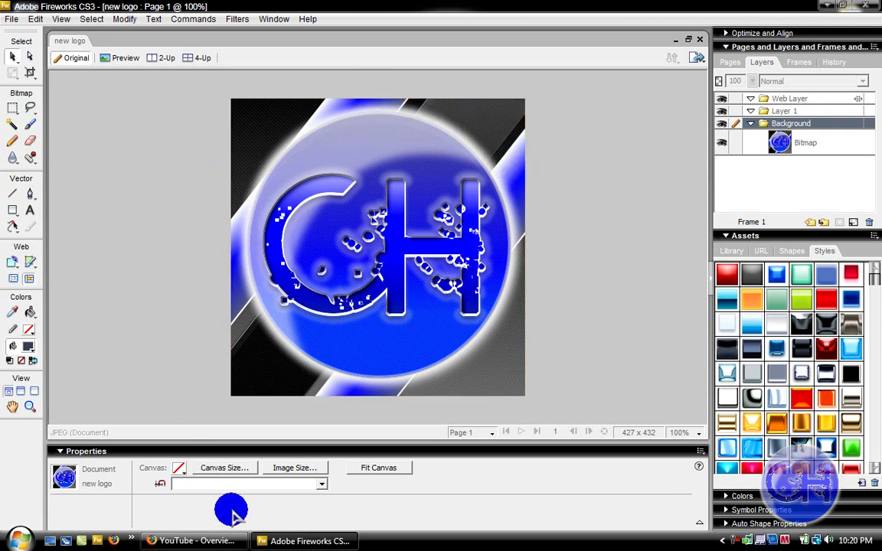
pyautogui.click(286, 540)
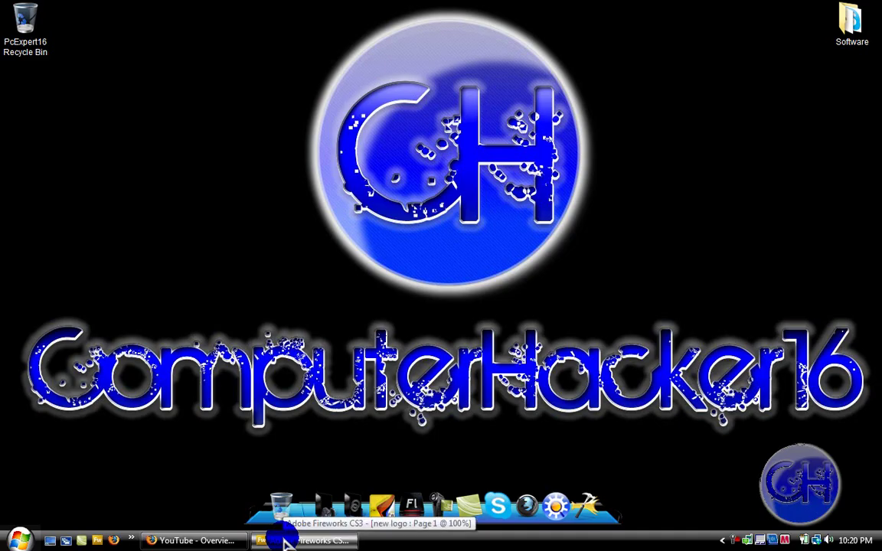
pyautogui.click(286, 540)
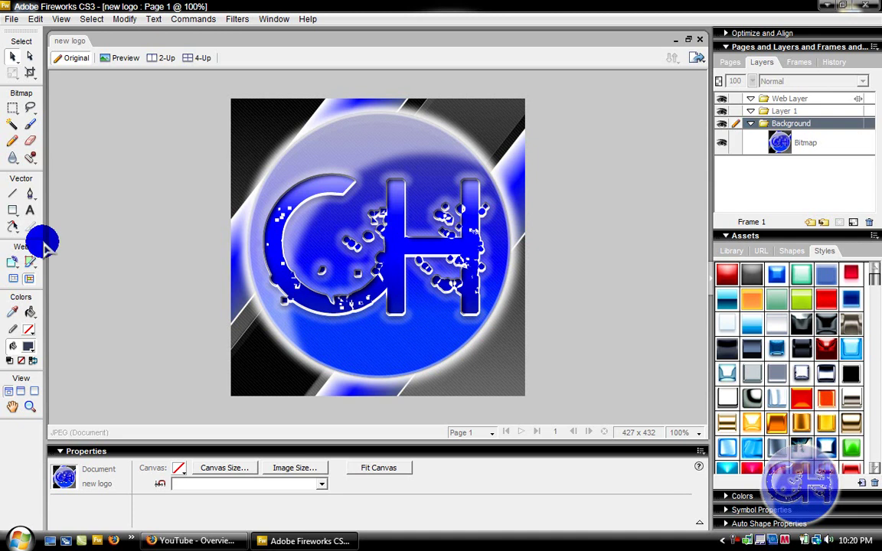
pyautogui.click(11, 20)
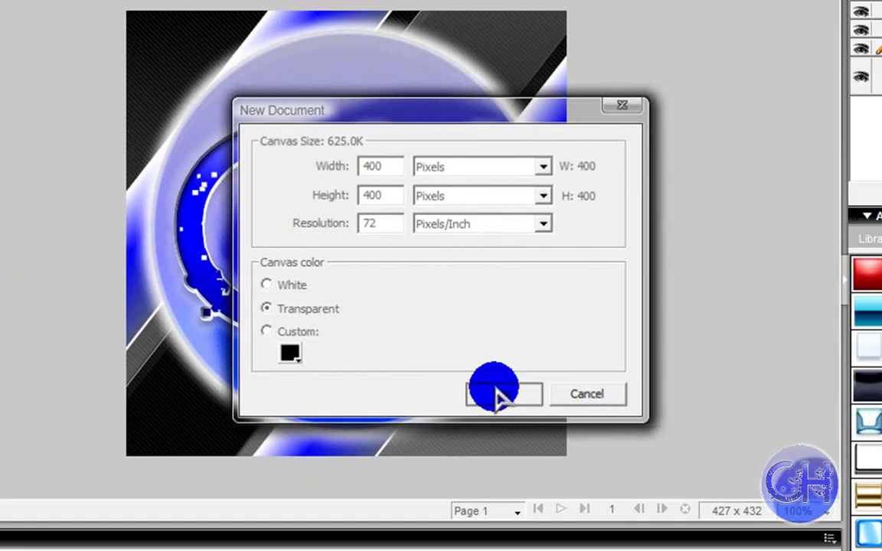
# Confirm a new 400 × 400 pixel document with a transparent canvas
pyautogui.click(525, 433)
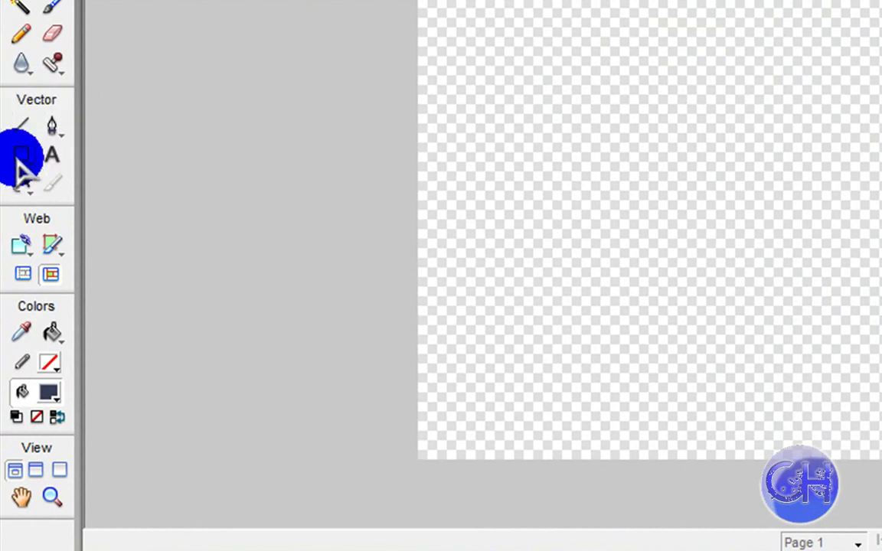
# Cover the full 400 × 400 canvas with a rectangle styled with the Dark Chrome gradient
pyautogui.moveTo(20, 161); pyautogui.dragTo(103, 174)
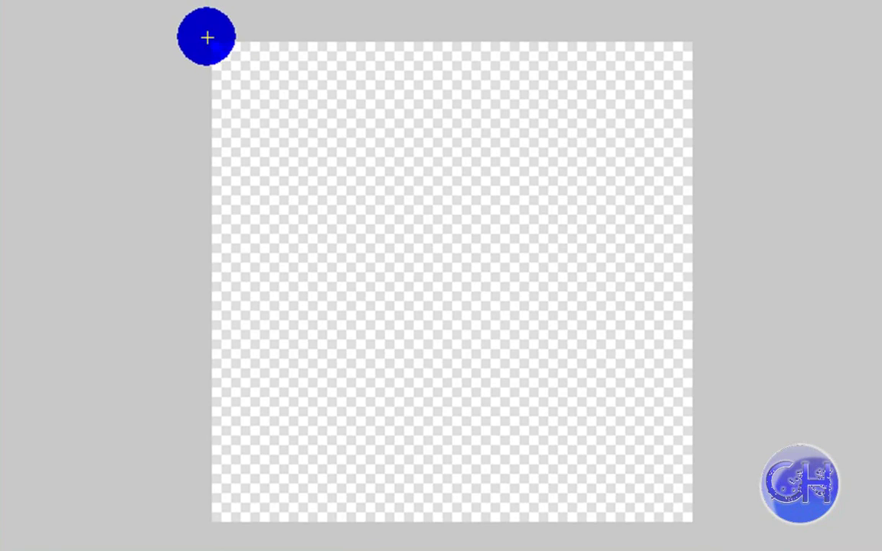
pyautogui.moveTo(207, 37); pyautogui.dragTo(693, 525)
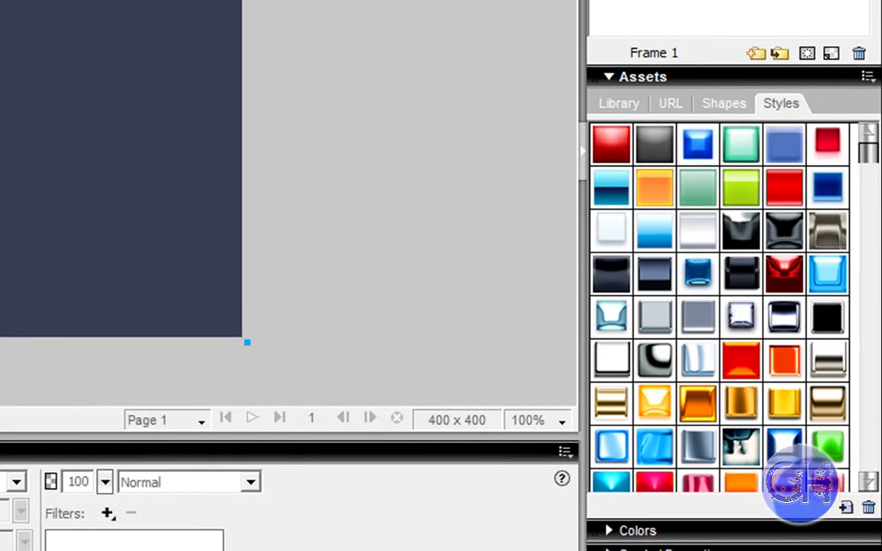
pyautogui.moveTo(868, 157); pyautogui.dragTo(869, 264)
pyautogui.click(827, 261)
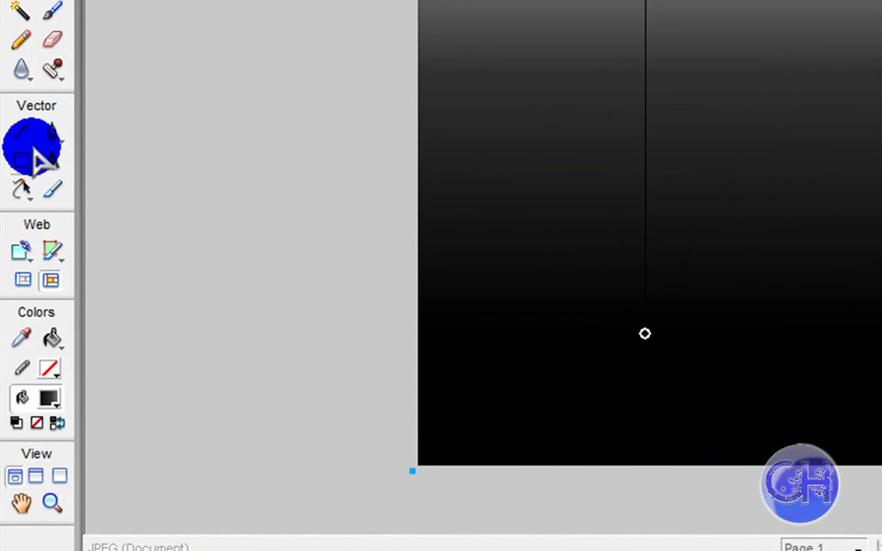
pyautogui.moveTo(26, 157)
pyautogui.mouseDown()
pyautogui.moveTo(65, 219)
pyautogui.moveTo(79, 211)
pyautogui.mouseUp()
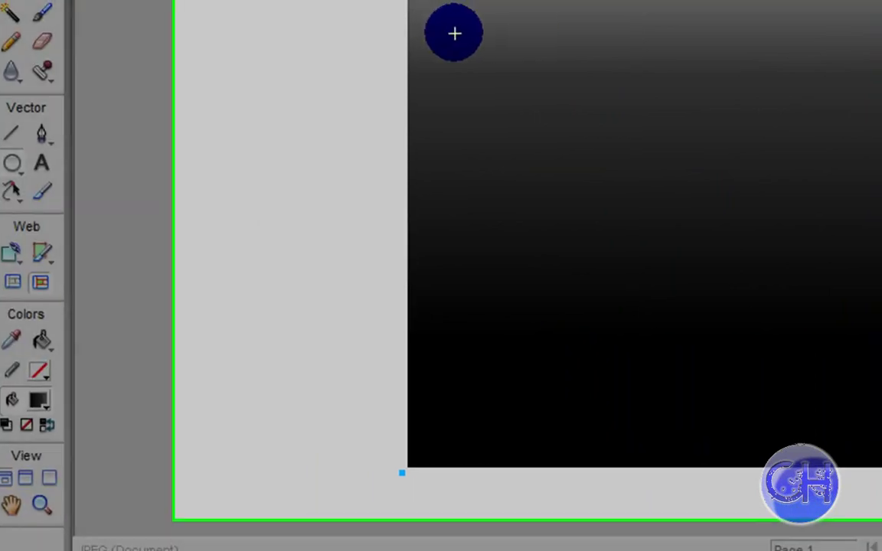
pyautogui.moveTo(460, 28); pyautogui.dragTo(666, 247)
# Draw a circle, move it toward the canvas centre, and apply the Dark Chrome style
pyautogui.moveTo(531, 273)
pyautogui.mouseDown()
pyautogui.moveTo(632, 392)
pyautogui.moveTo(612, 428)
pyautogui.moveTo(622, 437)
pyautogui.moveTo(622, 428)
pyautogui.mouseUp()
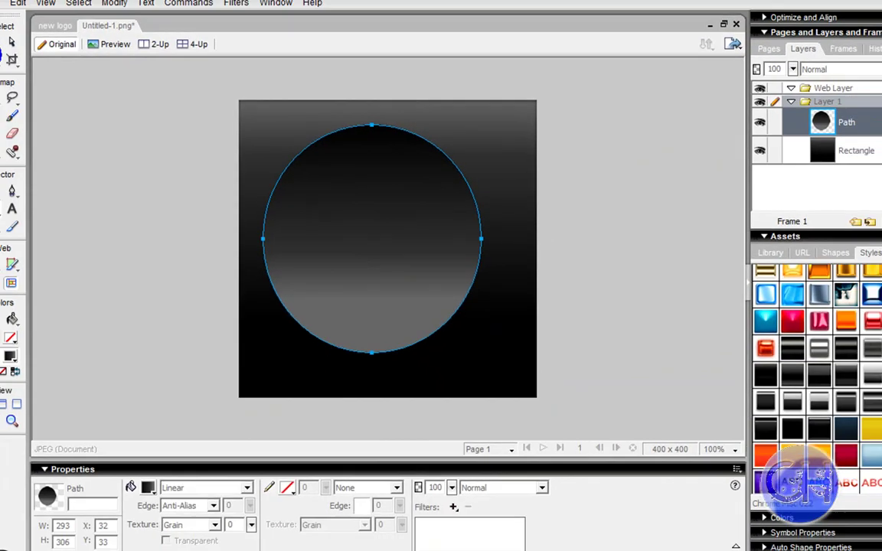
pyautogui.click(17, 63)
pyautogui.click(320, 211)
pyautogui.moveTo(323, 216); pyautogui.dragTo(335, 221)
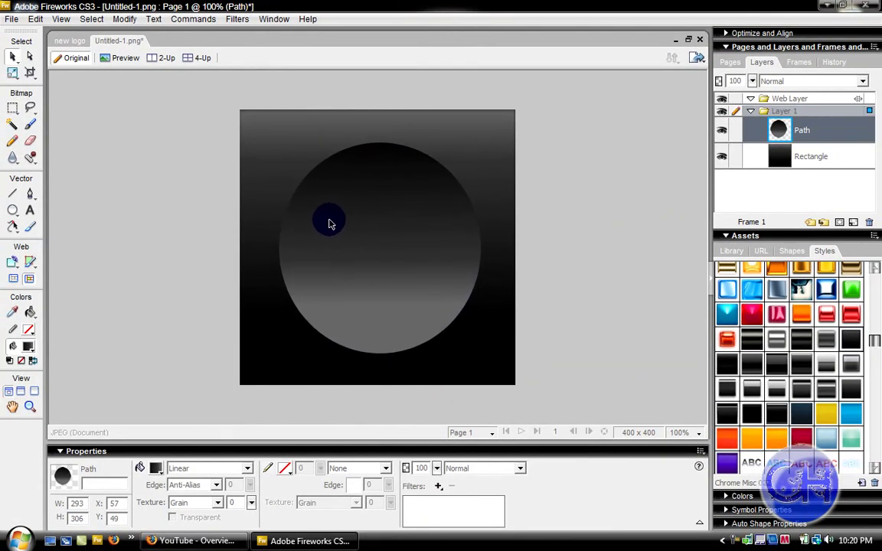
pyautogui.click(327, 222)
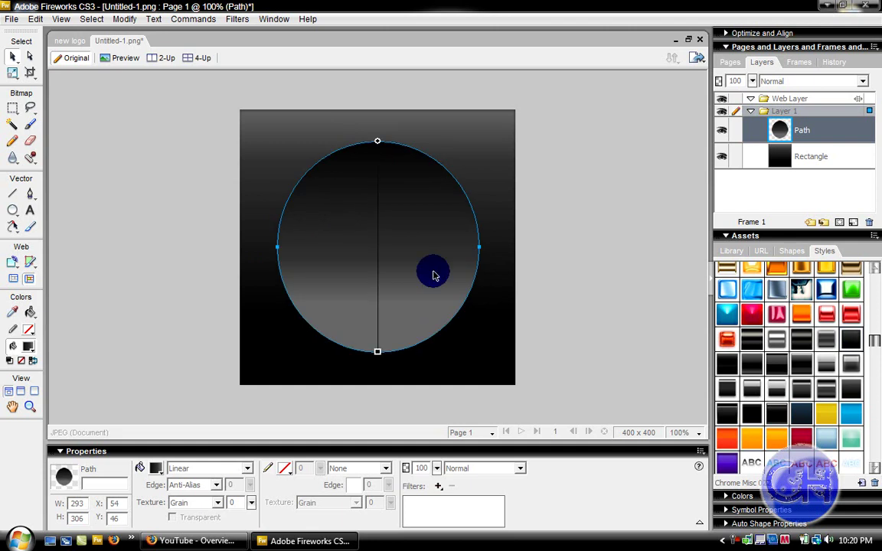
pyautogui.click(856, 393)
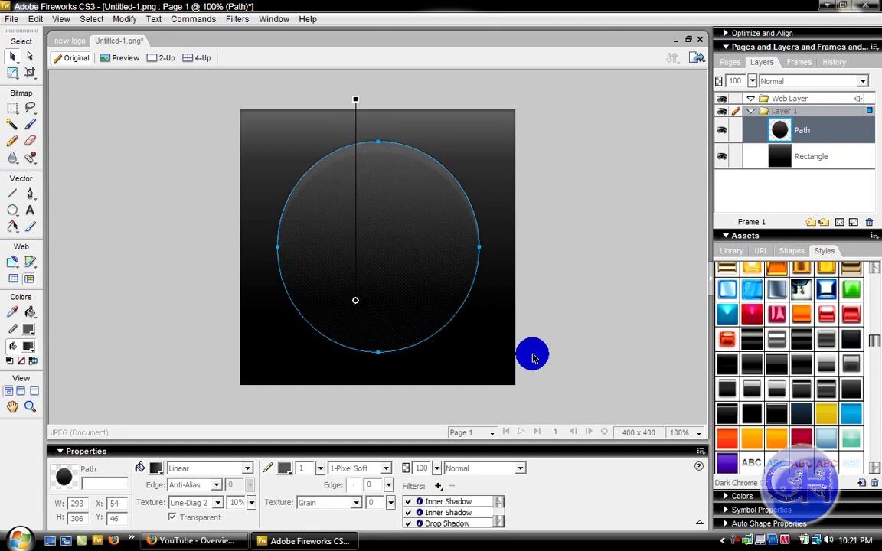
# Give the circle a blue 4-pixel stroke
pyautogui.click(282, 469)
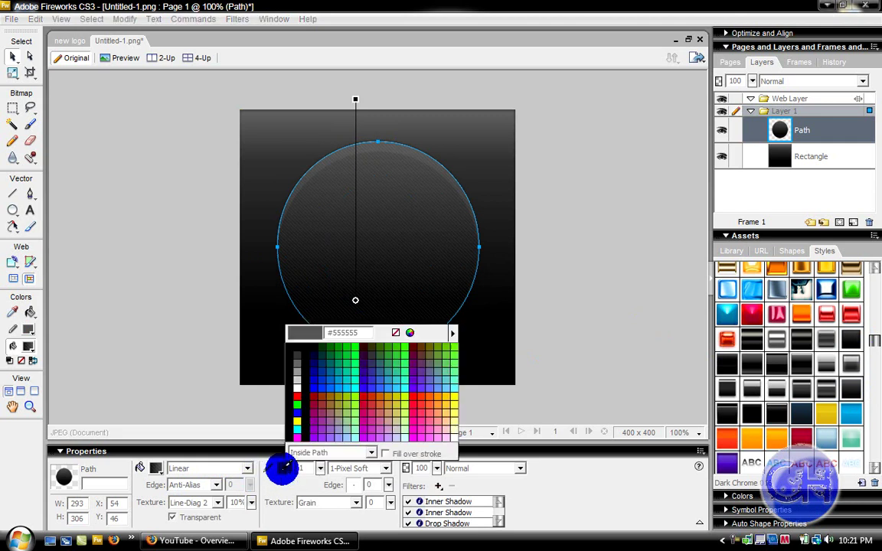
pyautogui.click(300, 406)
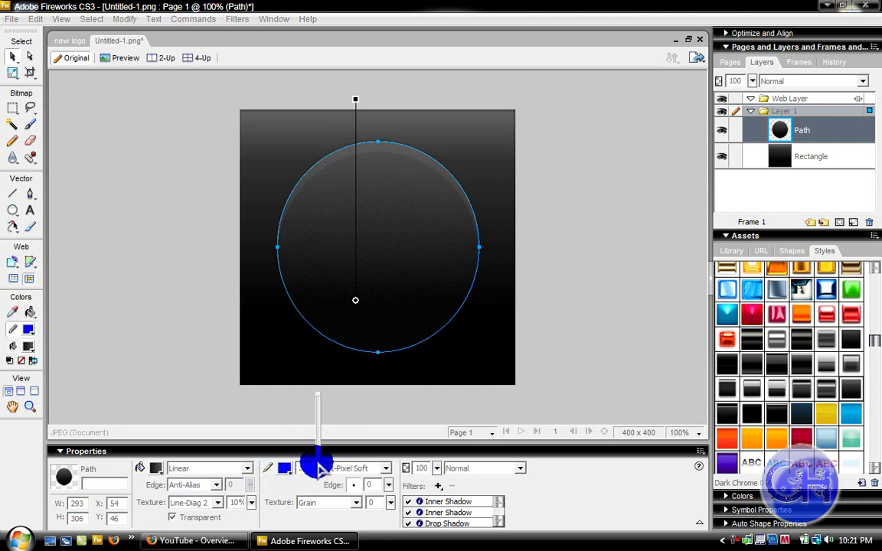
pyautogui.moveTo(320, 466); pyautogui.dragTo(320, 460)
# Add a blue Glow filter with width 0 and 100% opacity, then deselect the circle
pyautogui.click(437, 486)
pyautogui.moveTo(517, 438)
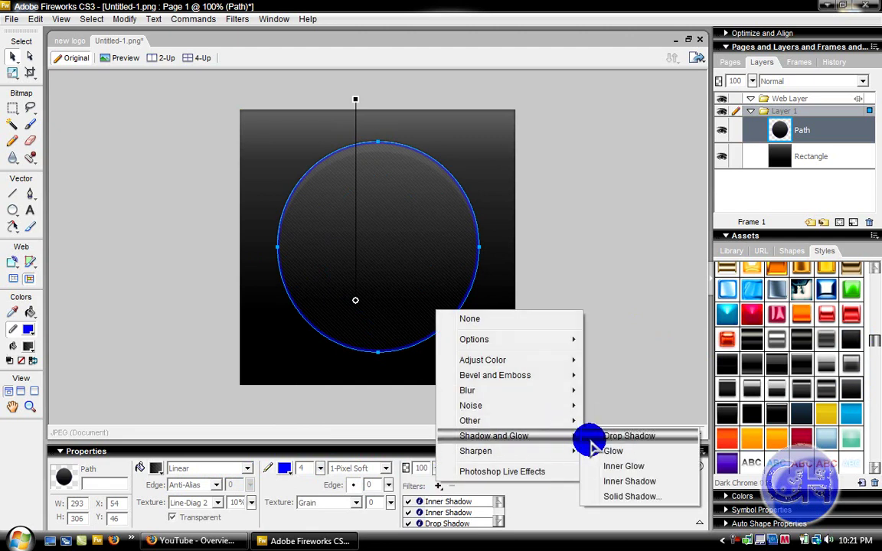
pyautogui.click(609, 461)
pyautogui.click(455, 499)
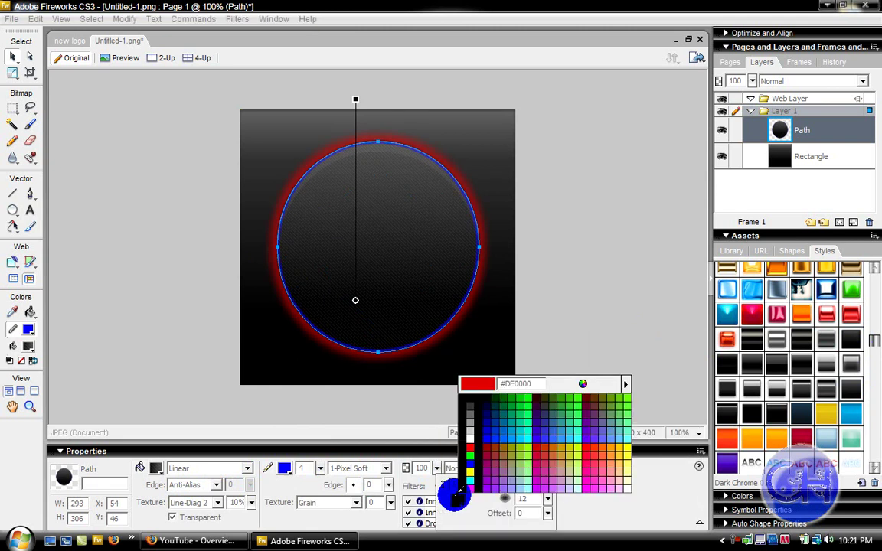
pyautogui.click(470, 459)
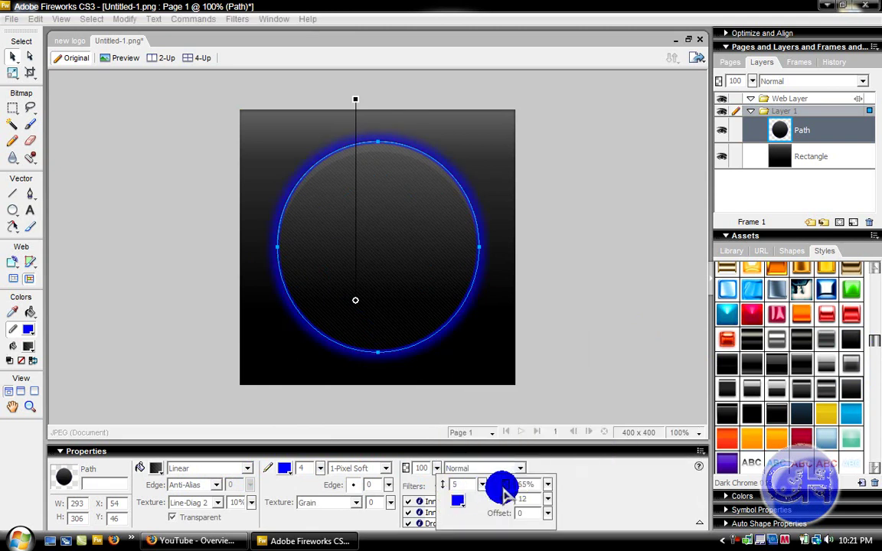
pyautogui.moveTo(483, 487); pyautogui.dragTo(476, 536)
pyautogui.moveTo(545, 483); pyautogui.dragTo(569, 413)
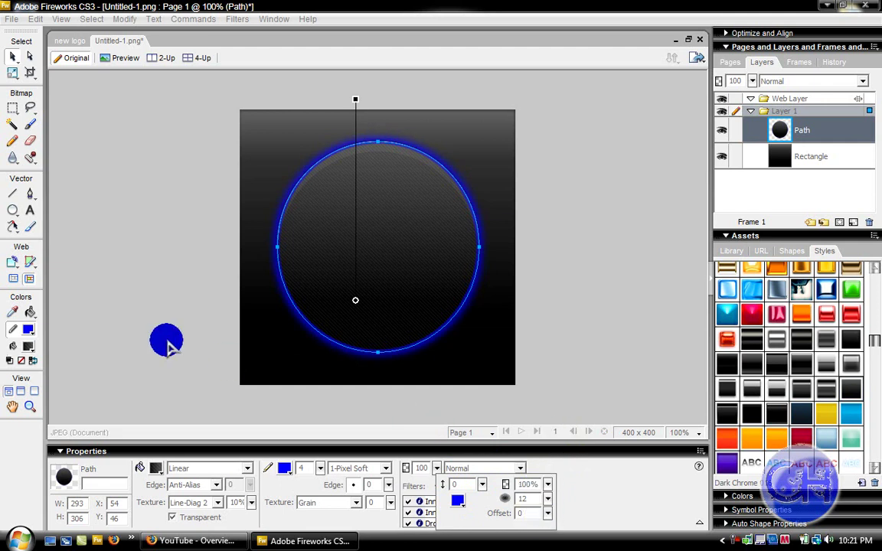
pyautogui.click(153, 340)
pyautogui.click(153, 340)
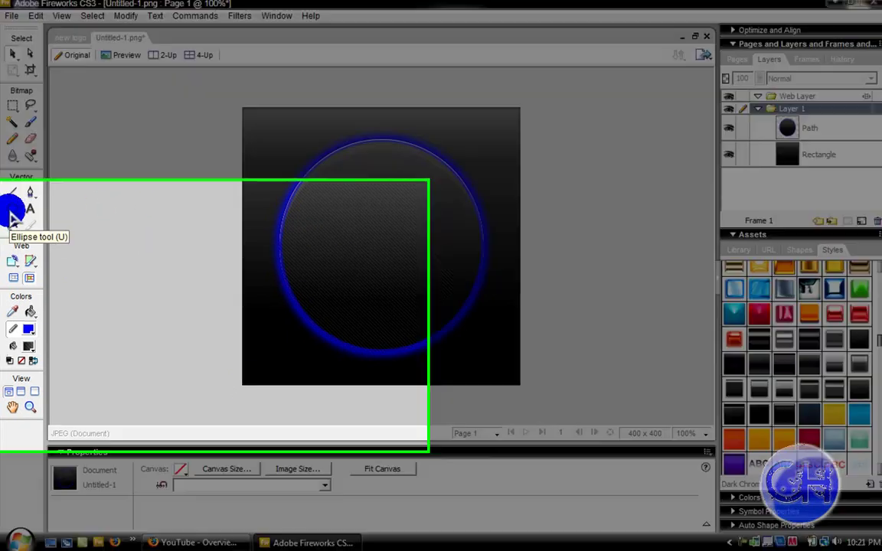
# Draw a long horizontal bar across the circle
pyautogui.moveTo(11, 220); pyautogui.dragTo(48, 225)
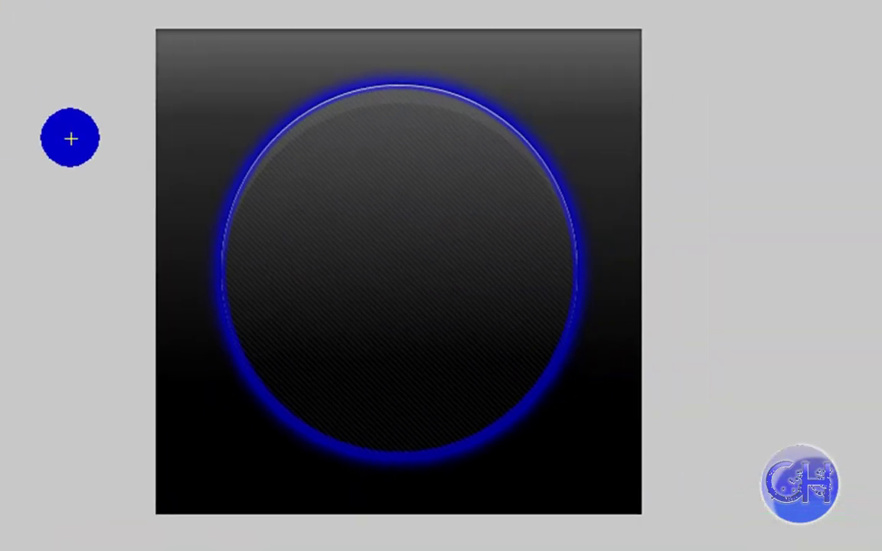
pyautogui.moveTo(70, 140); pyautogui.dragTo(872, 241)
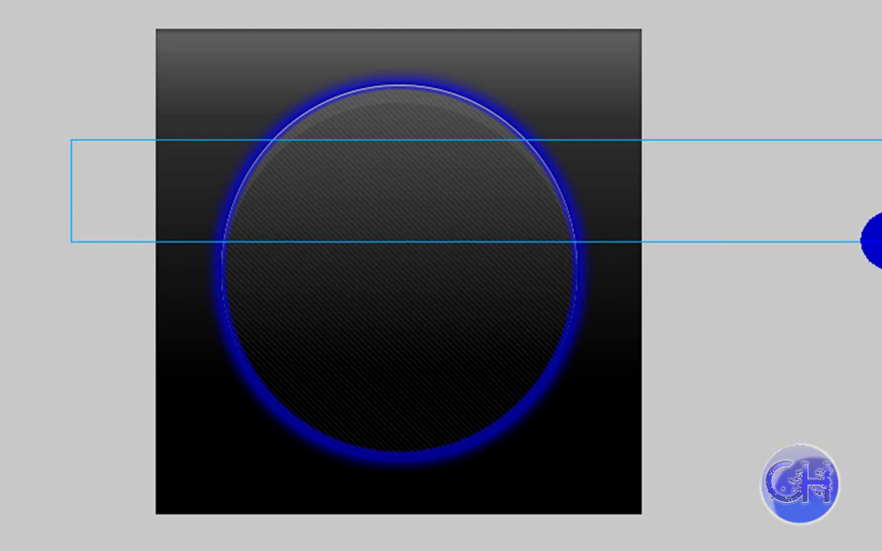
pyautogui.moveTo(872, 241)
pyautogui.mouseDown()
pyautogui.moveTo(872, 231)
pyautogui.moveTo(869, 246)
pyautogui.mouseUp()
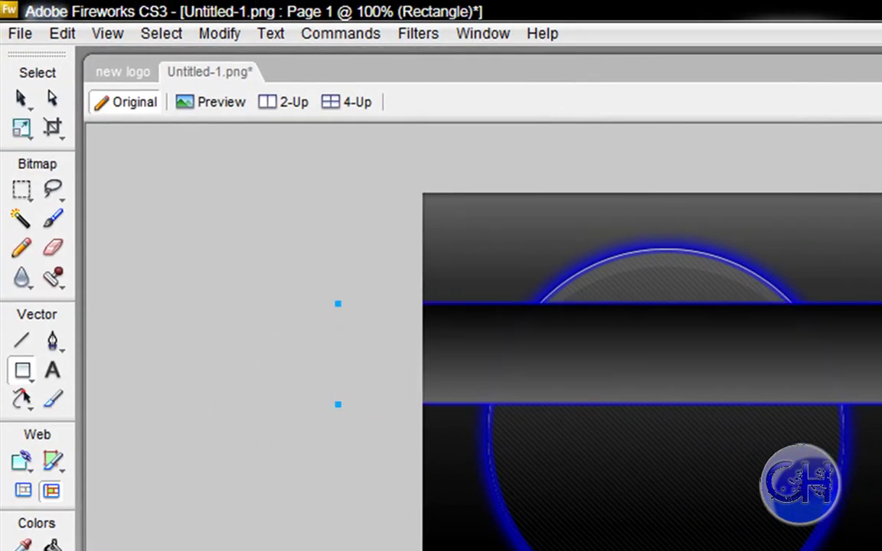
# Rotate the bar about 50° into a diagonal and move it toward the upper left
pyautogui.click(22, 128)
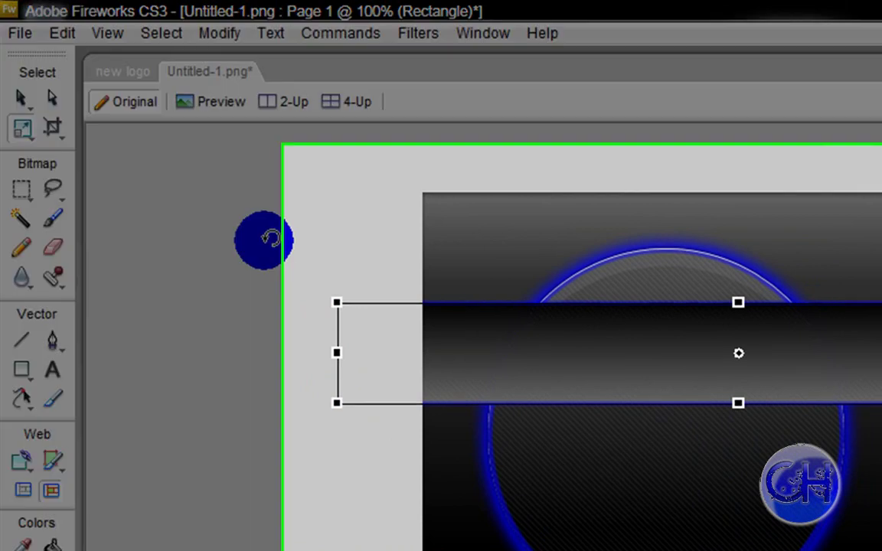
pyautogui.moveTo(264, 239); pyautogui.dragTo(284, 546)
pyautogui.moveTo(331, 348); pyautogui.dragTo(189, 315)
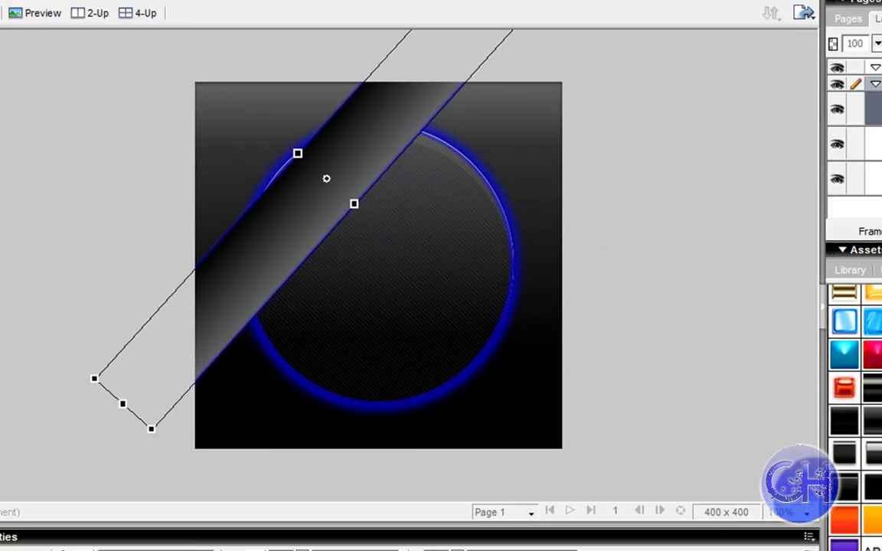
pyautogui.click(14, 55)
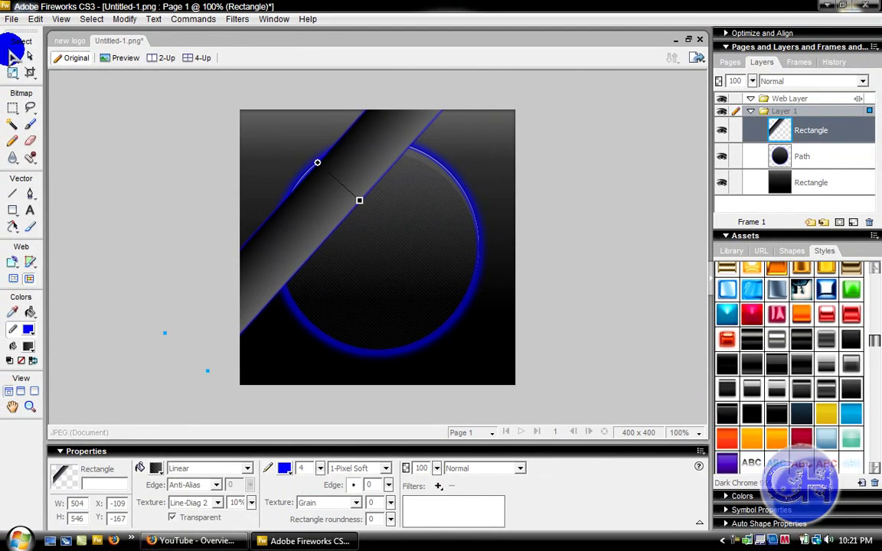
pyautogui.moveTo(271, 246); pyautogui.dragTo(266, 247)
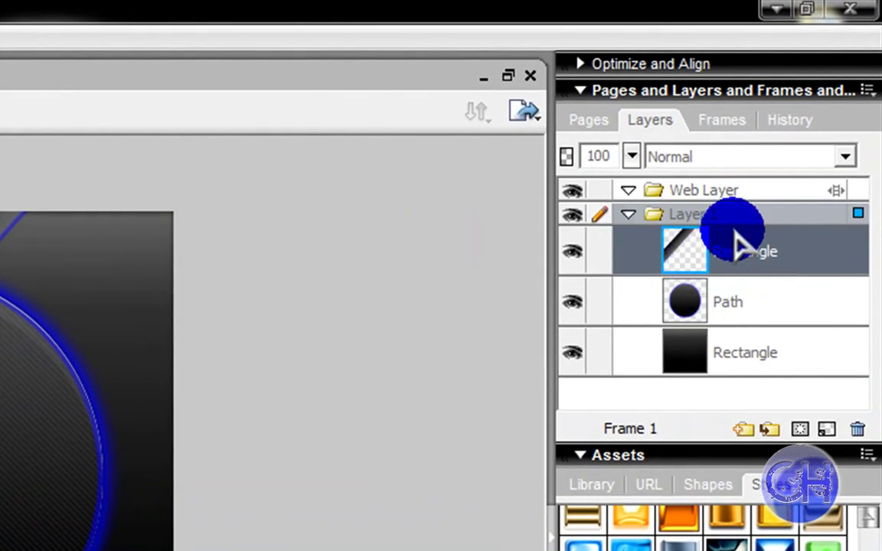
# Move the bar's layer below the circle's Path layer and adjust its position behind it
pyautogui.moveTo(731, 250); pyautogui.dragTo(705, 339)
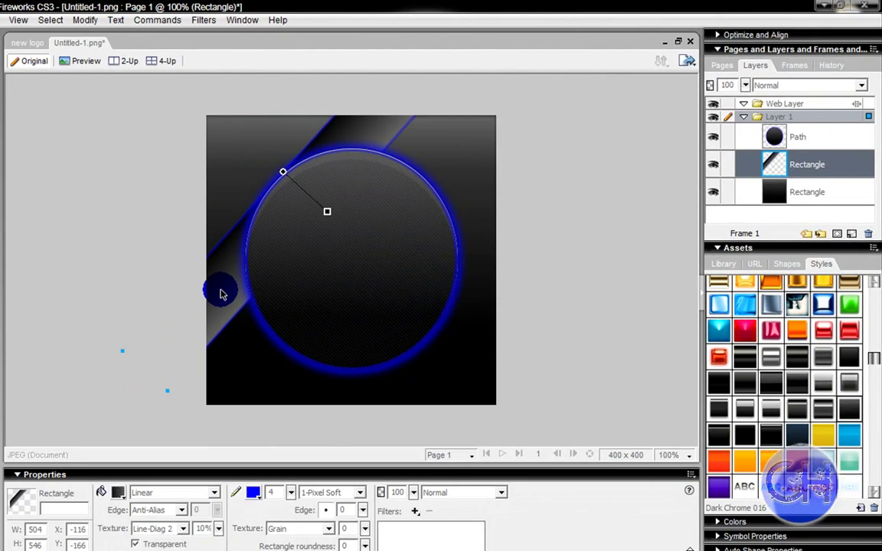
pyautogui.moveTo(222, 291); pyautogui.dragTo(266, 290)
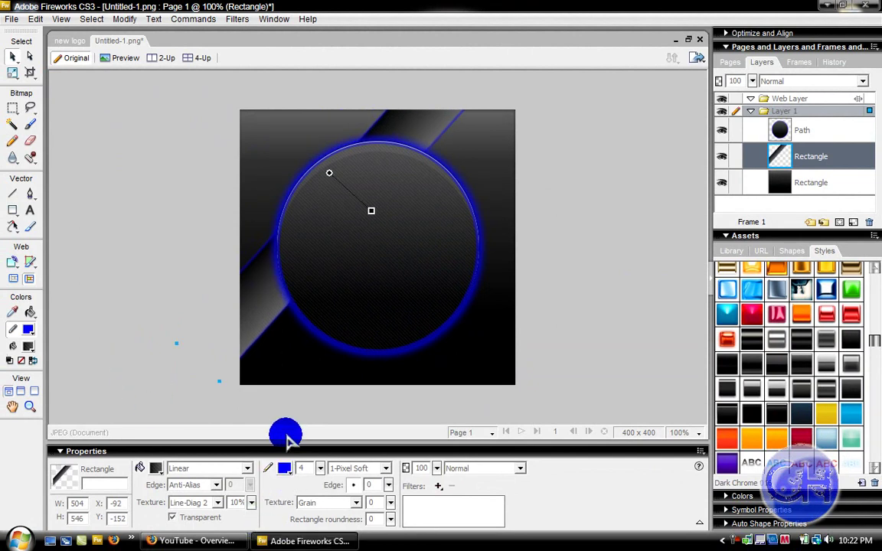
pyautogui.click(131, 327)
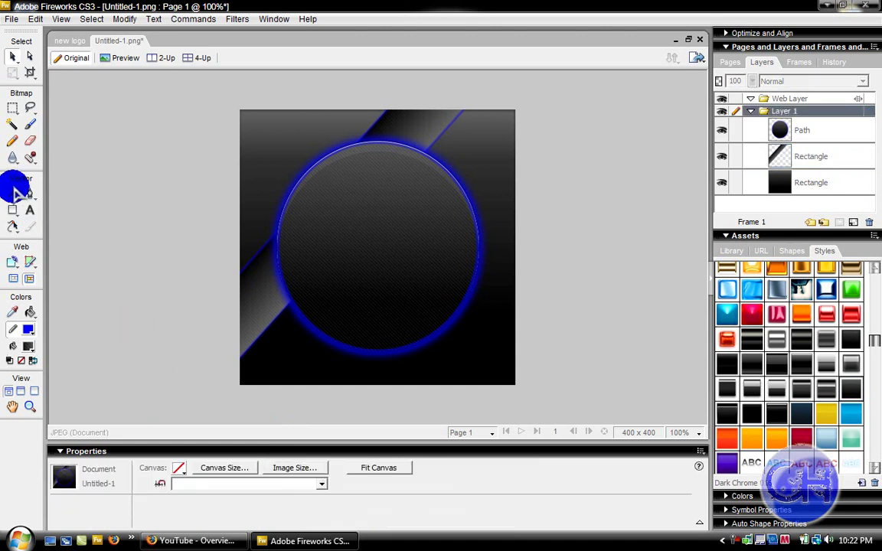
# Draw a second wide rectangle across the canvas and nudge it down and left
pyautogui.click(13, 211)
pyautogui.click(46, 223)
pyautogui.moveTo(189, 136); pyautogui.dragTo(697, 231)
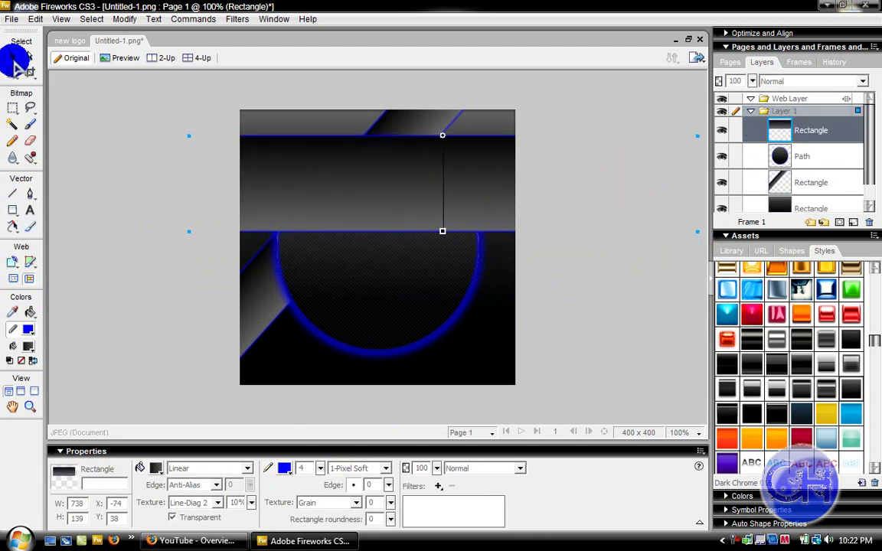
pyautogui.click(13, 60)
pyautogui.moveTo(378, 208); pyautogui.dragTo(370, 227)
# Rotate the new rectangle into a diagonal bar and move its layer below the circle
pyautogui.click(13, 72)
pyautogui.moveTo(222, 207)
pyautogui.mouseDown()
pyautogui.moveTo(147, 394)
pyautogui.moveTo(233, 203)
pyautogui.mouseUp()
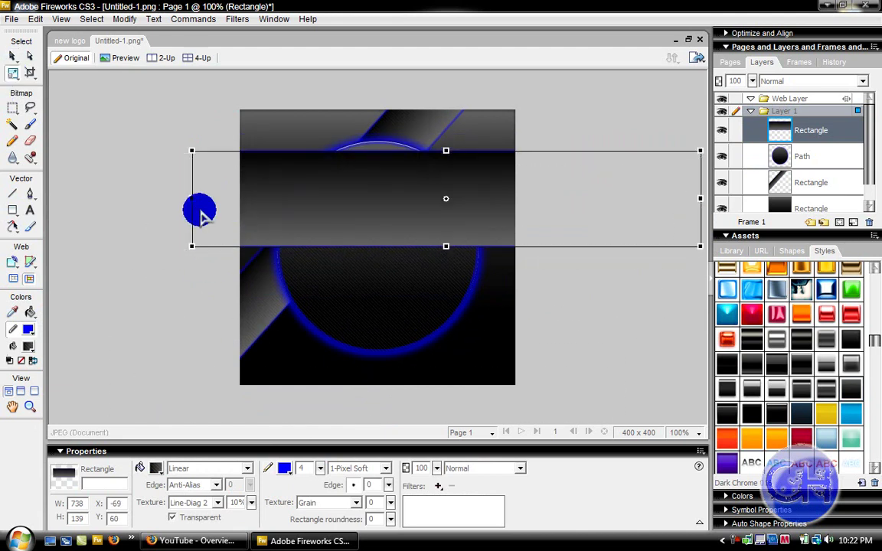
pyautogui.moveTo(67, 193); pyautogui.dragTo(274, 380)
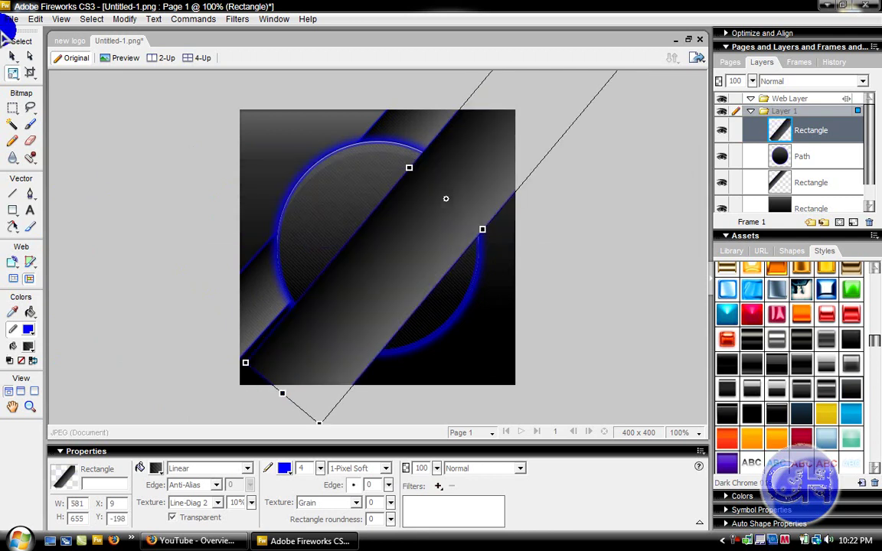
pyautogui.moveTo(841, 127); pyautogui.dragTo(834, 182)
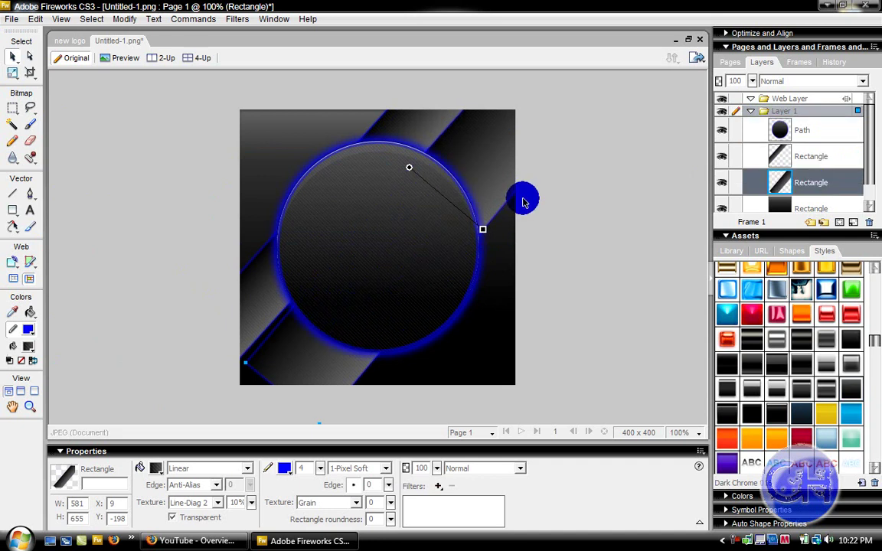
# Place the second bar behind the circle, then resize, skew and reshape its corner
pyautogui.moveTo(279, 337); pyautogui.dragTo(285, 363)
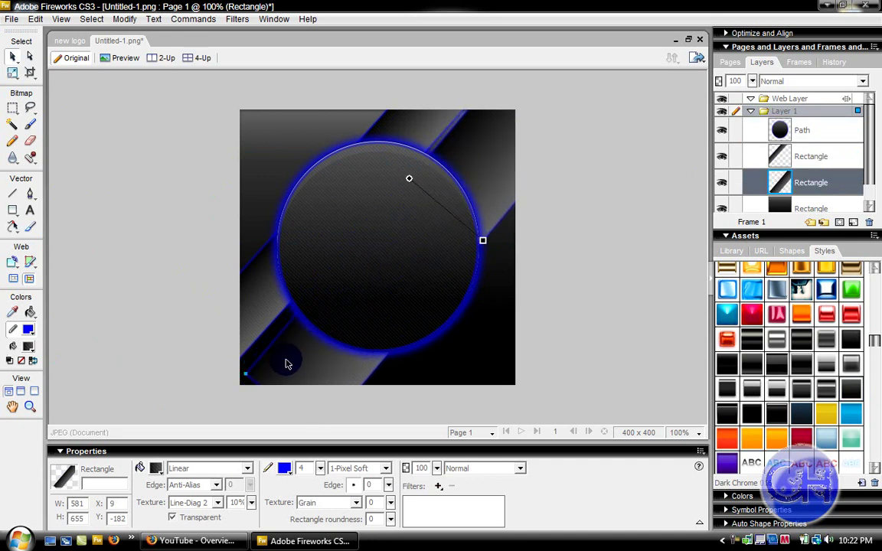
pyautogui.click(12, 72)
pyautogui.moveTo(245, 209); pyautogui.dragTo(246, 375)
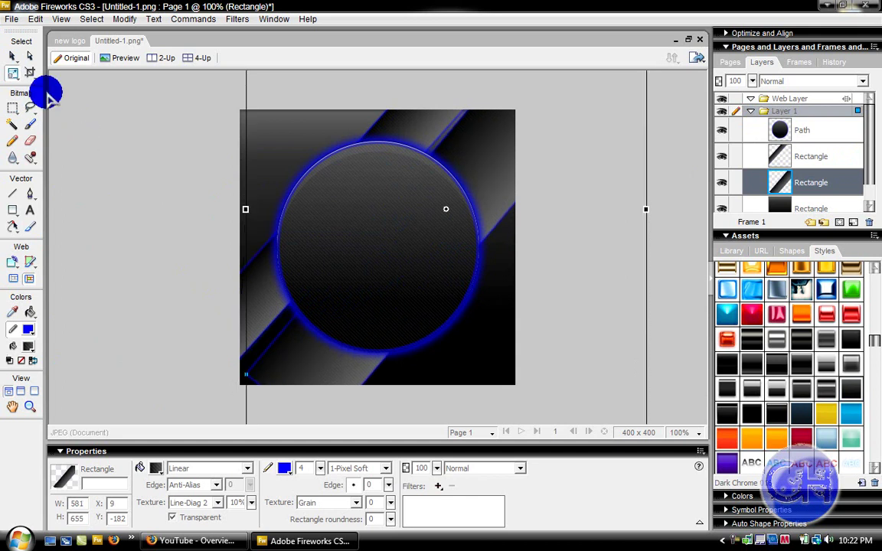
pyautogui.moveTo(140, 170); pyautogui.dragTo(136, 169)
pyautogui.click(12, 56)
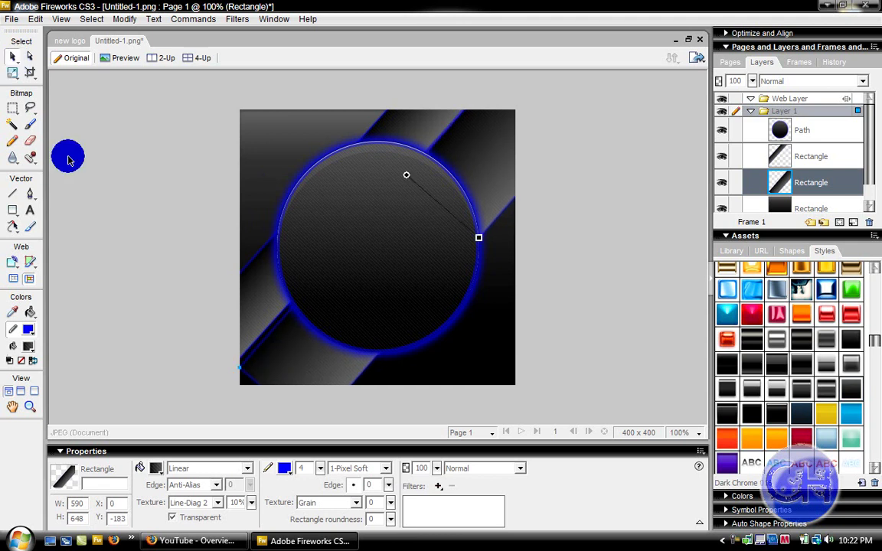
pyautogui.click(235, 377)
pyautogui.moveTo(239, 373); pyautogui.dragTo(239, 370)
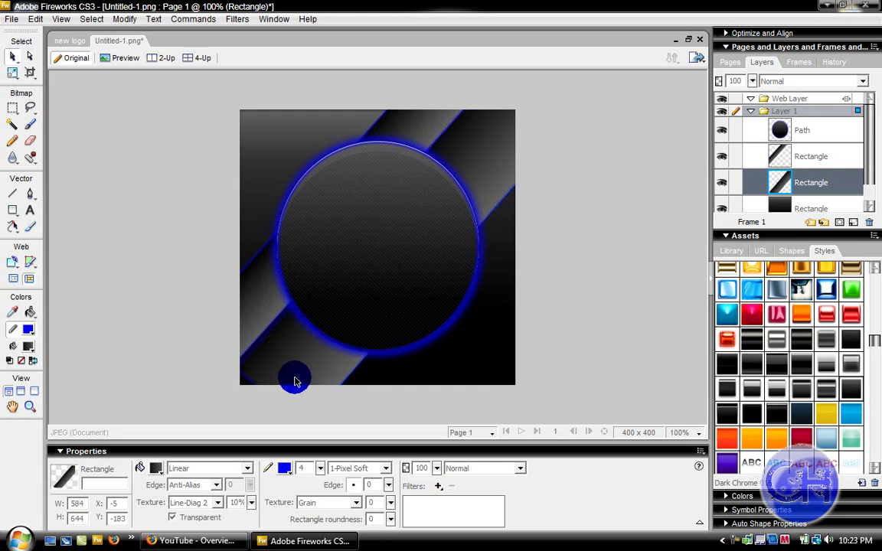
# Rotate the second bar slightly and shift it to 593 × 637 at X -26, Y -155
pyautogui.click(17, 70)
pyautogui.moveTo(103, 132); pyautogui.dragTo(101, 132)
pyautogui.click(13, 56)
pyautogui.click(13, 74)
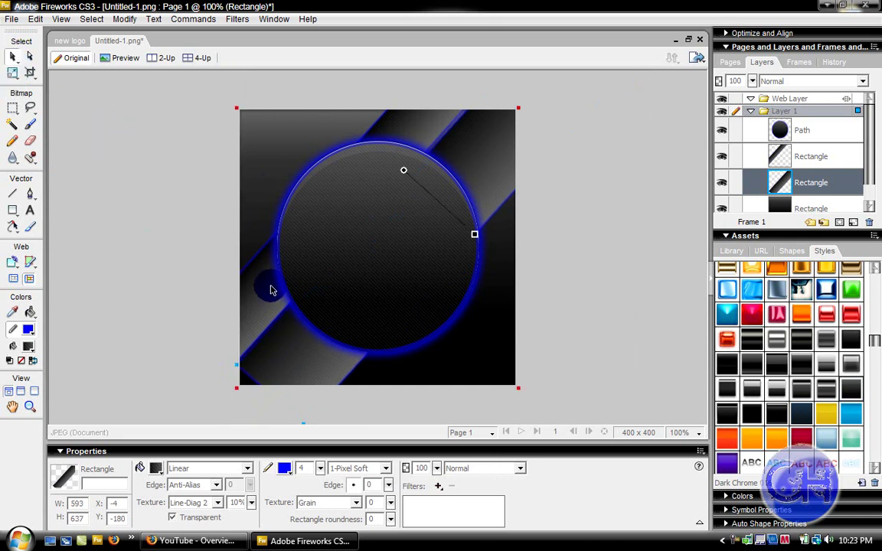
pyautogui.moveTo(282, 394); pyautogui.dragTo(266, 403)
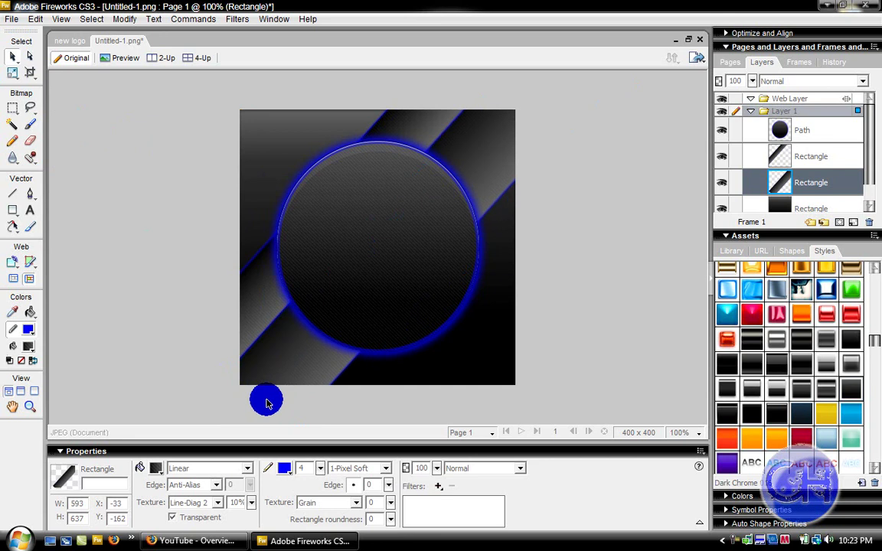
pyautogui.click(253, 334)
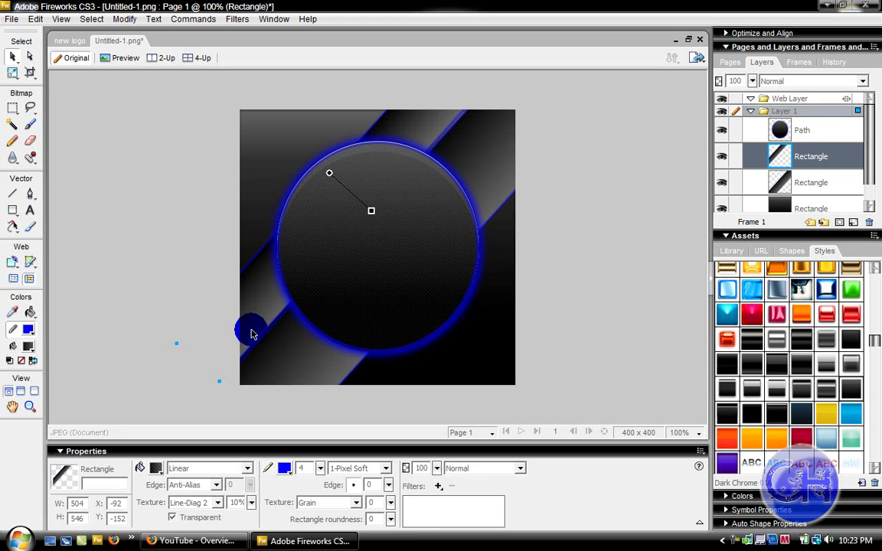
# Nudge the diagonal bars up and left, the larger to X -42, Y -177, checking each
pyautogui.moveTo(253, 335); pyautogui.dragTo(247, 290)
pyautogui.click(309, 377)
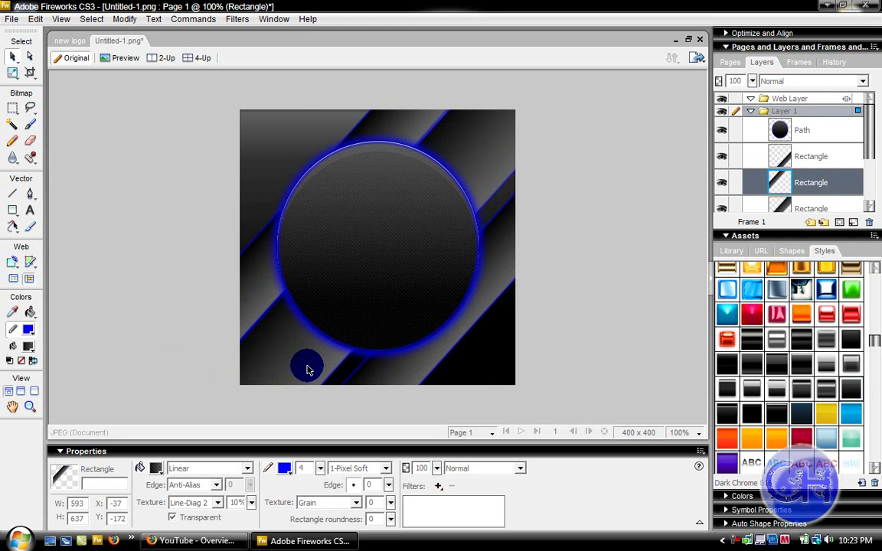
pyautogui.click(363, 383)
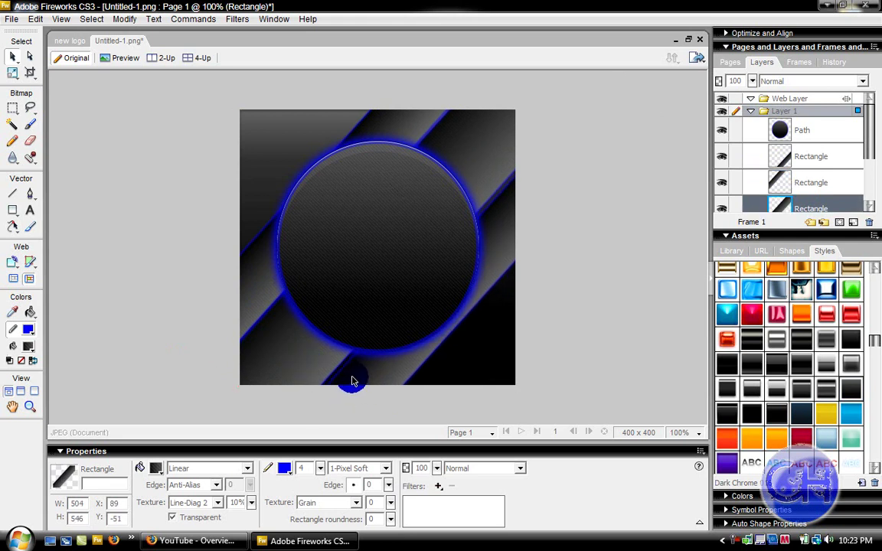
pyautogui.click(220, 297)
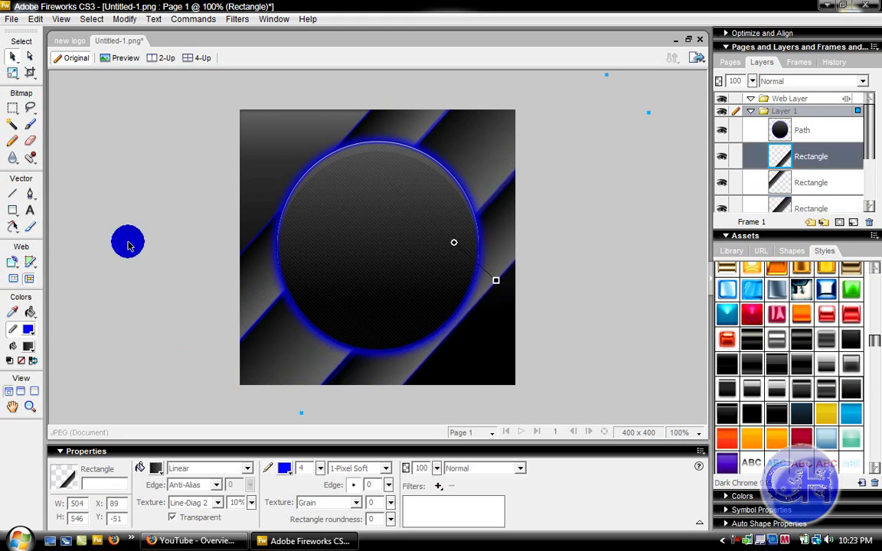
pyautogui.click(128, 245)
pyautogui.click(215, 234)
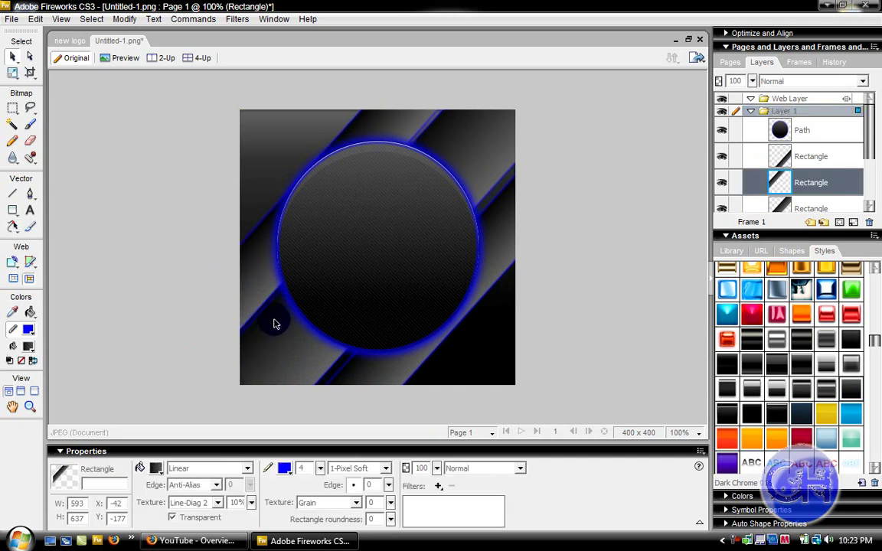
pyautogui.click(360, 380)
pyautogui.click(362, 369)
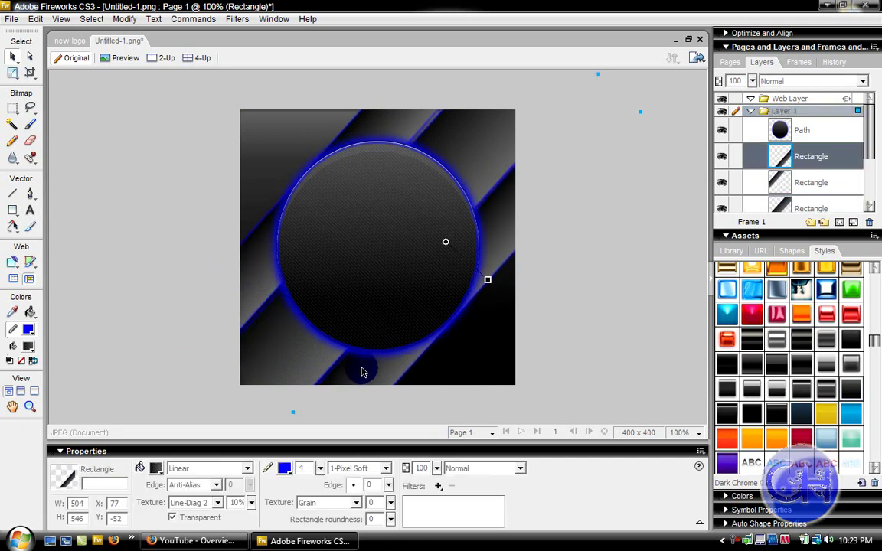
pyautogui.click(156, 269)
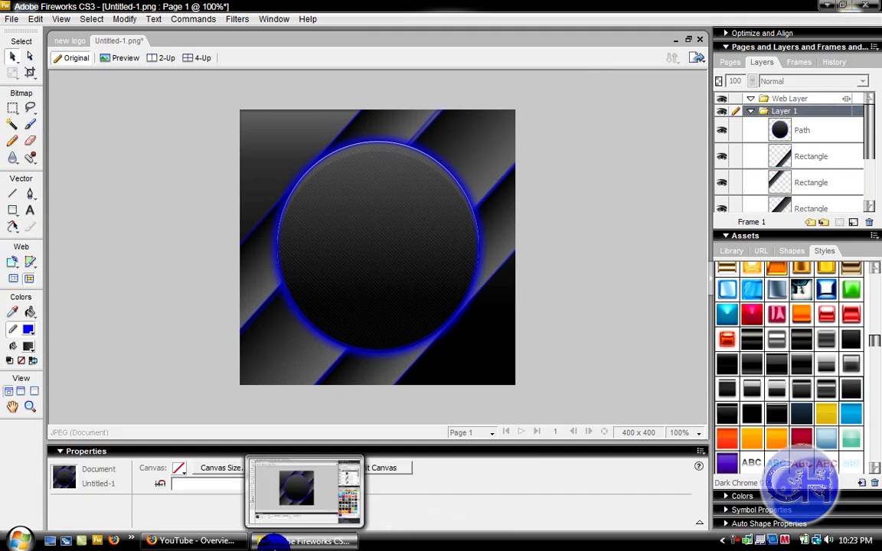
# Minimize Fireworks from the taskbar, restore it briefly, then minimize it again to show the desktop wallpaper
pyautogui.click(274, 540)
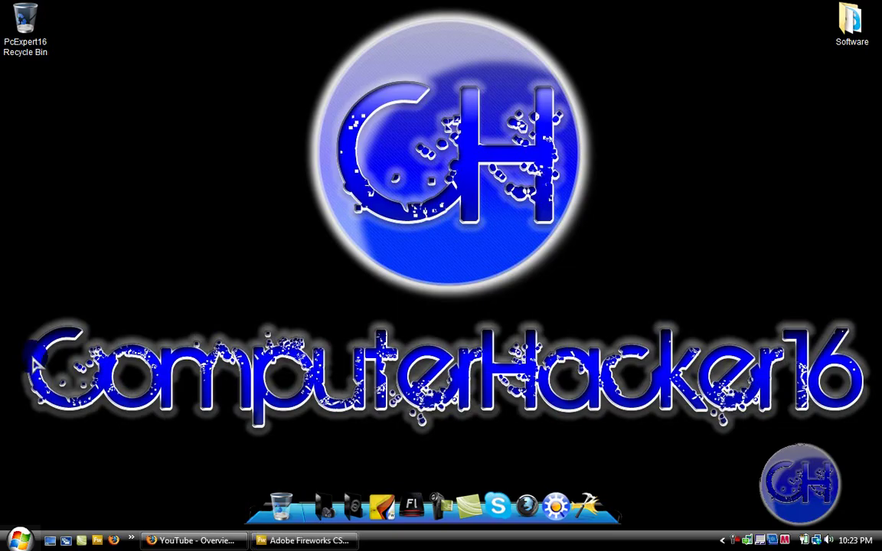
pyautogui.click(349, 540)
pyautogui.click(349, 541)
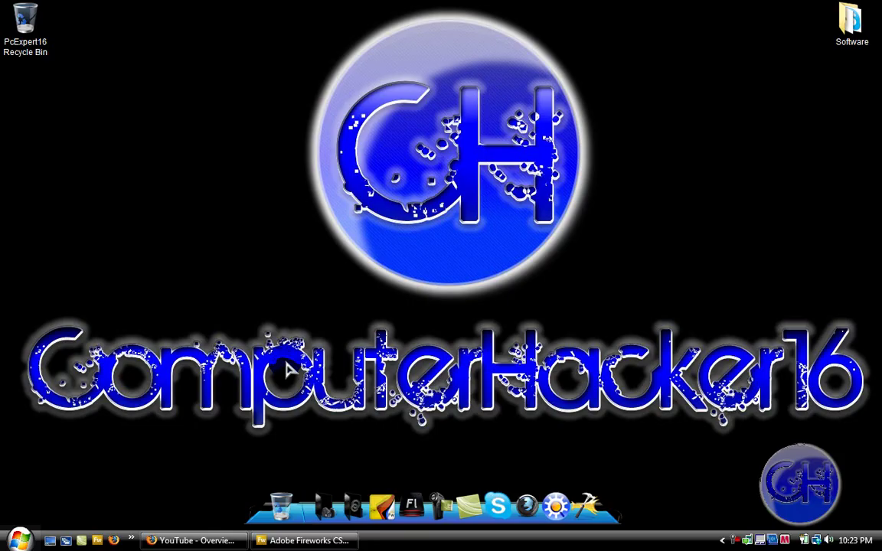